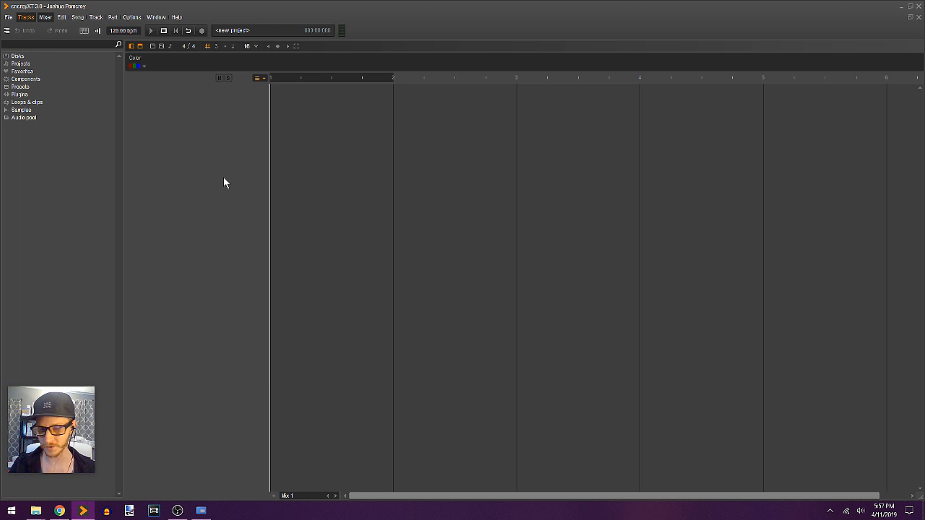
Open the Setup dialog and look through its Project, Global and Audio settings.
{"action": "left_click", "coordinate": [8, 19]}
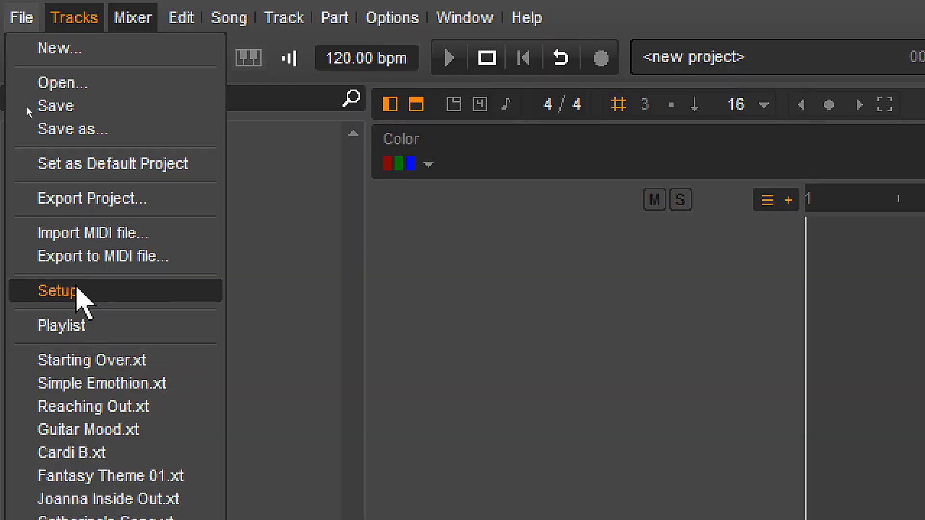
{"action": "left_click", "coordinate": [33, 110]}
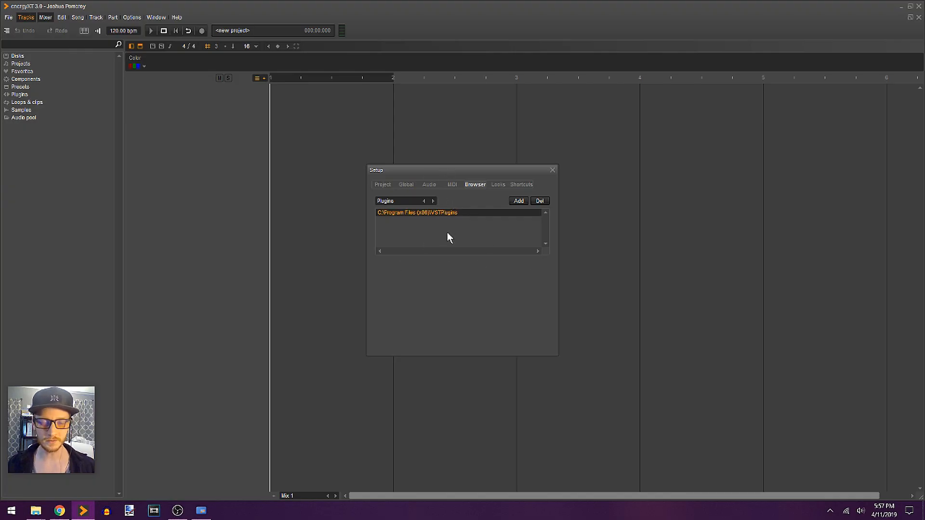
{"action": "left_click", "coordinate": [392, 185]}
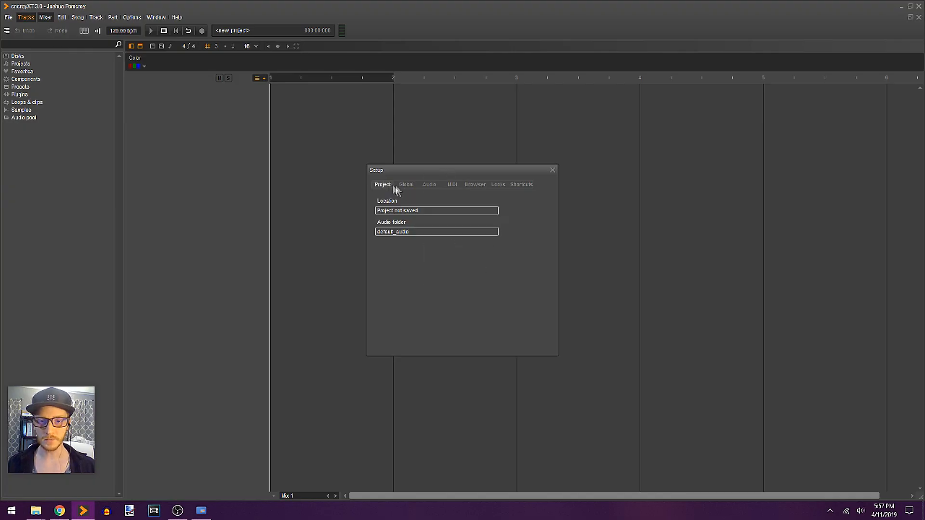
{"action": "left_click", "coordinate": [409, 187]}
{"action": "left_click", "coordinate": [431, 185]}
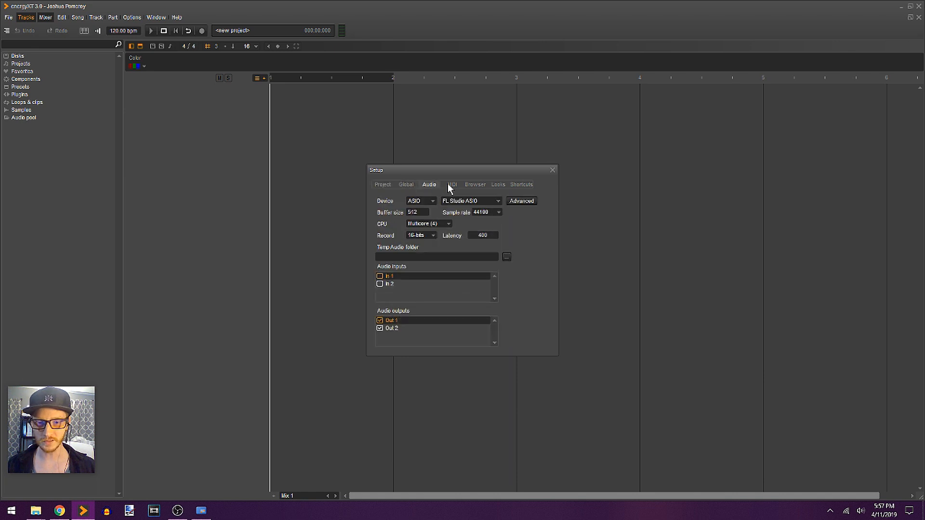
Show the list of Plugins folders in the Browser settings of Setup.
{"action": "left_click", "coordinate": [475, 185]}
{"action": "left_click", "coordinate": [397, 200]}
{"action": "left_click", "coordinate": [405, 200]}
{"action": "left_click", "coordinate": [404, 201]}
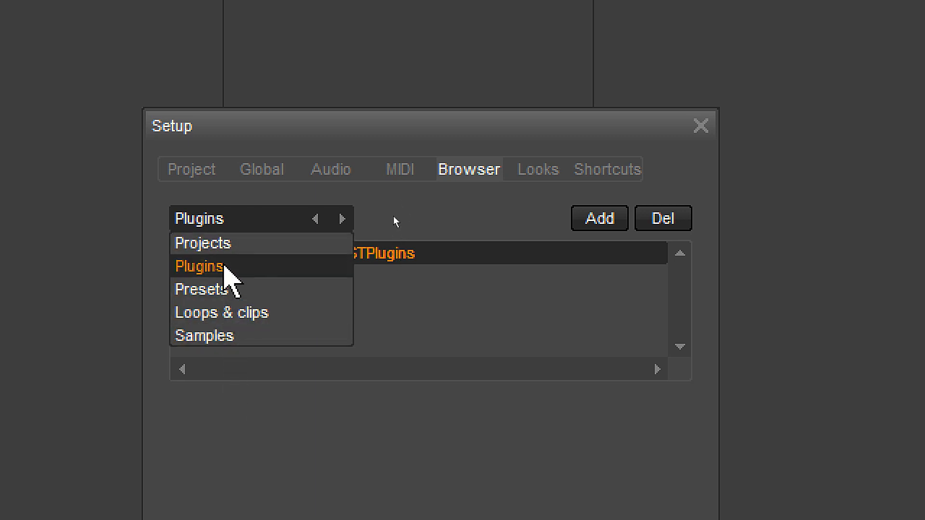
{"action": "left_click", "coordinate": [209, 267]}
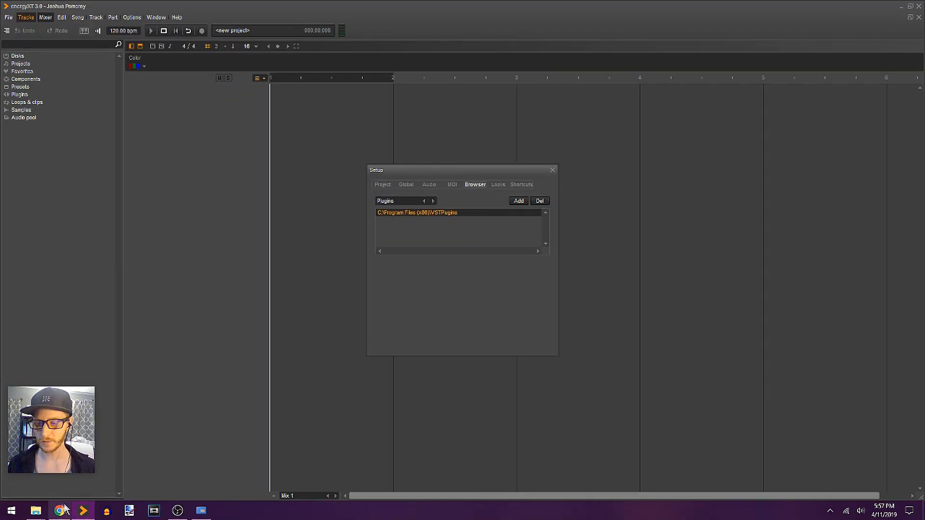
Switch to the File Explorer window showing Downloads, move it to the middle of the screen and open a second Explorer window.
{"action": "mouse_move", "coordinate": [36, 511]}
{"action": "left_click", "coordinate": [114, 472]}
{"action": "left_click_drag", "start_coordinate": [310, 134], "coordinate": [579, 122]}
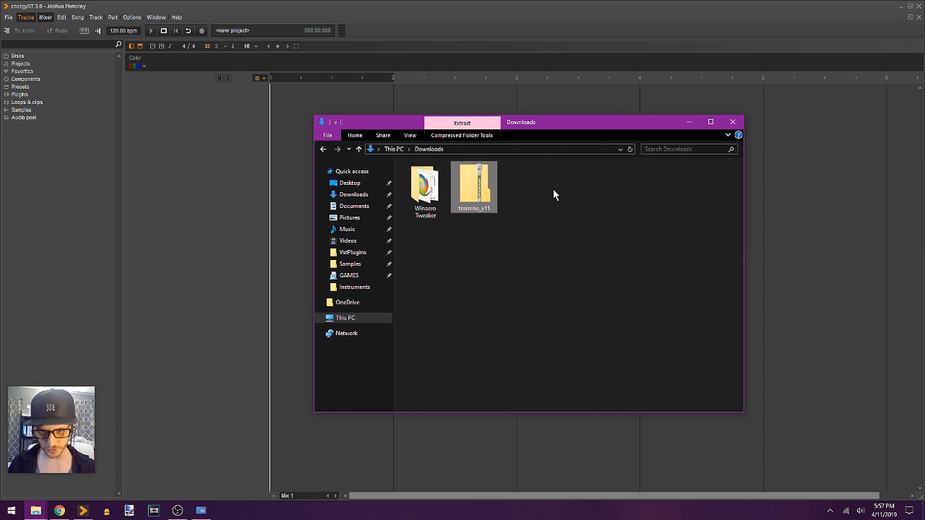
{"action": "key", "text": "ctrl+n"}
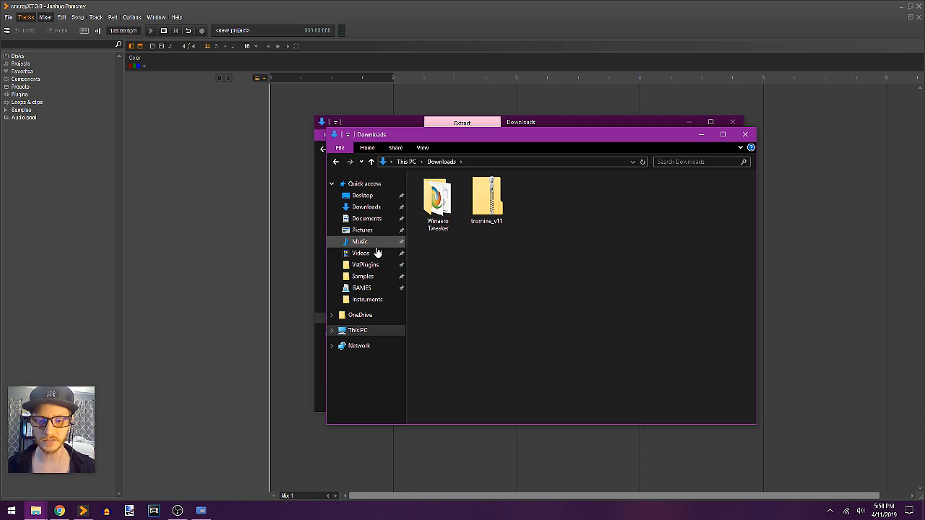
Browse the new Explorer window to Program Files (x86) on the Windows (C:) drive and locate the VstPlugins folder.
{"action": "left_click", "coordinate": [357, 331]}
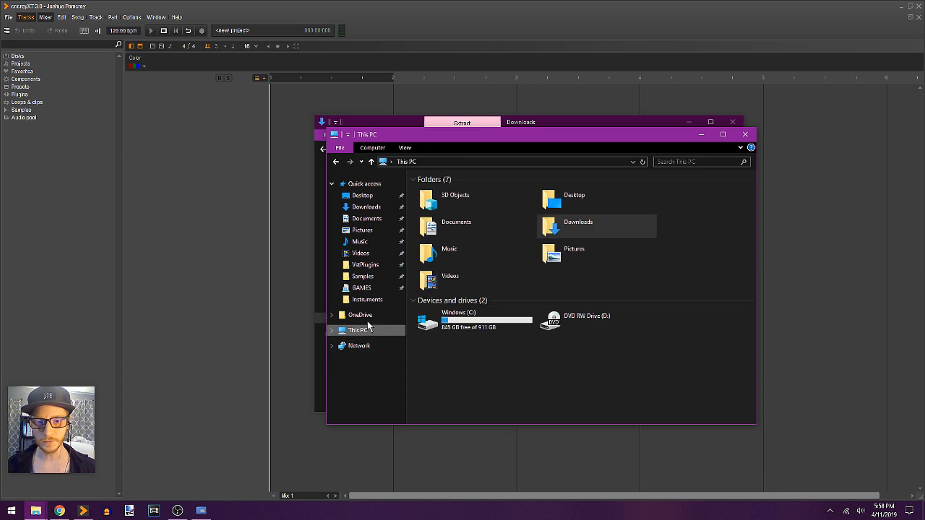
{"action": "double_click", "coordinate": [452, 317]}
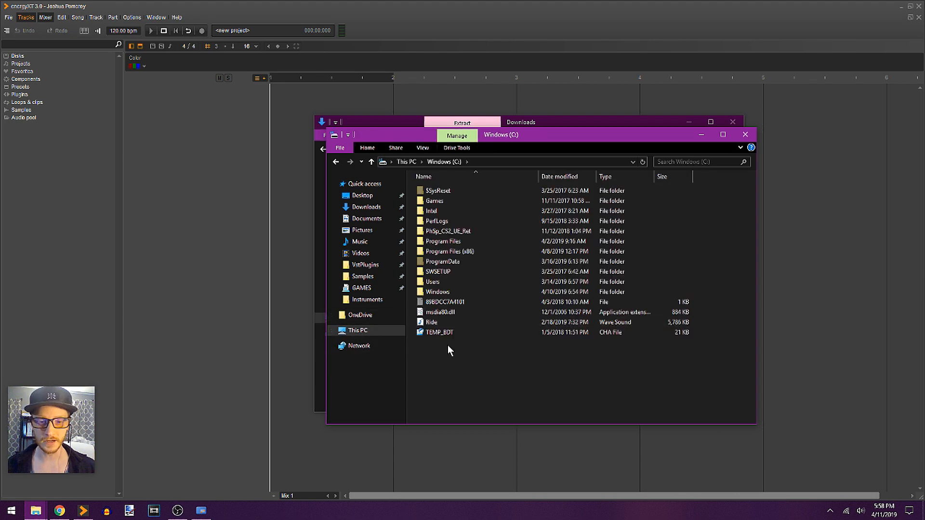
{"action": "left_click", "coordinate": [445, 244]}
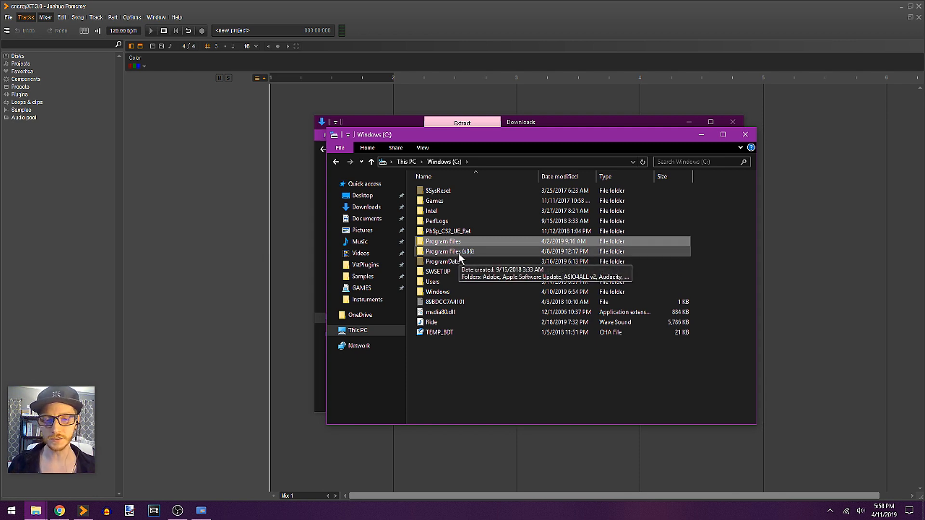
{"action": "left_click", "coordinate": [458, 253]}
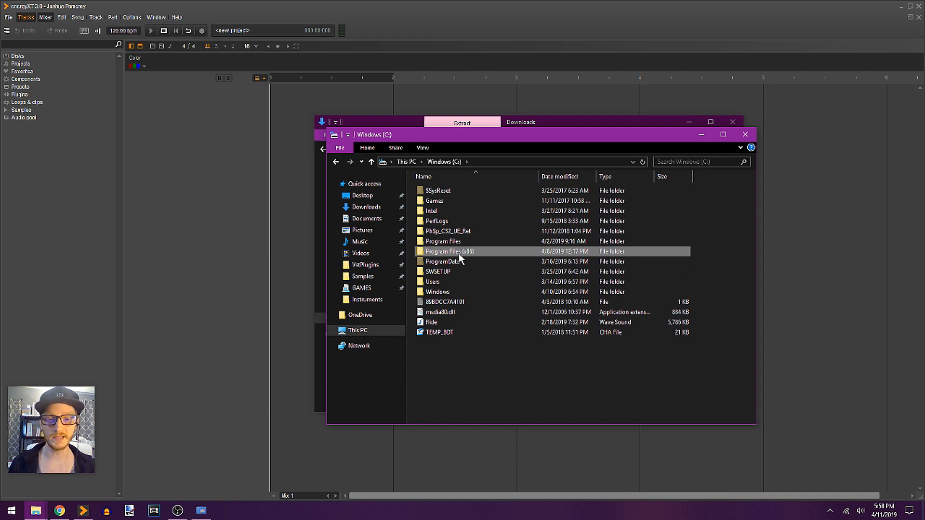
{"action": "double_click", "coordinate": [459, 253]}
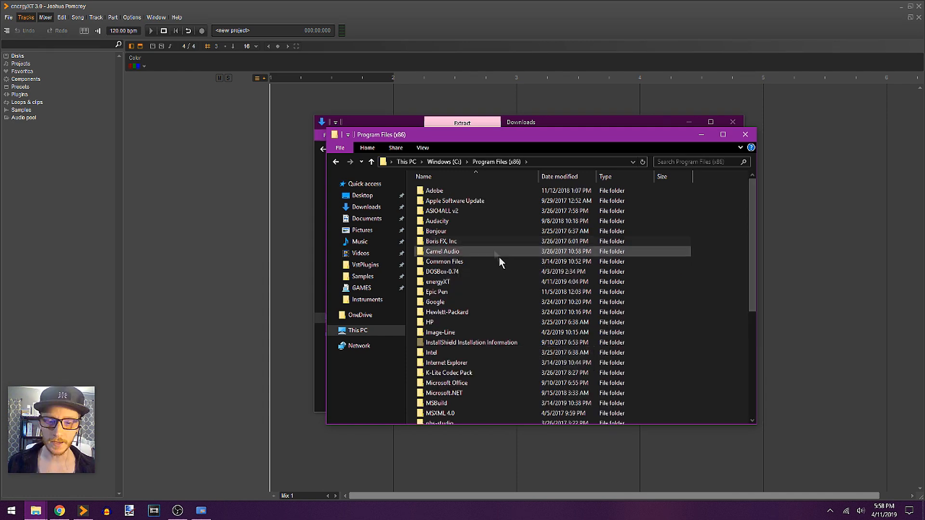
{"action": "scroll", "coordinate": [501, 260], "scroll_direction": "down", "scroll_amount": 5}
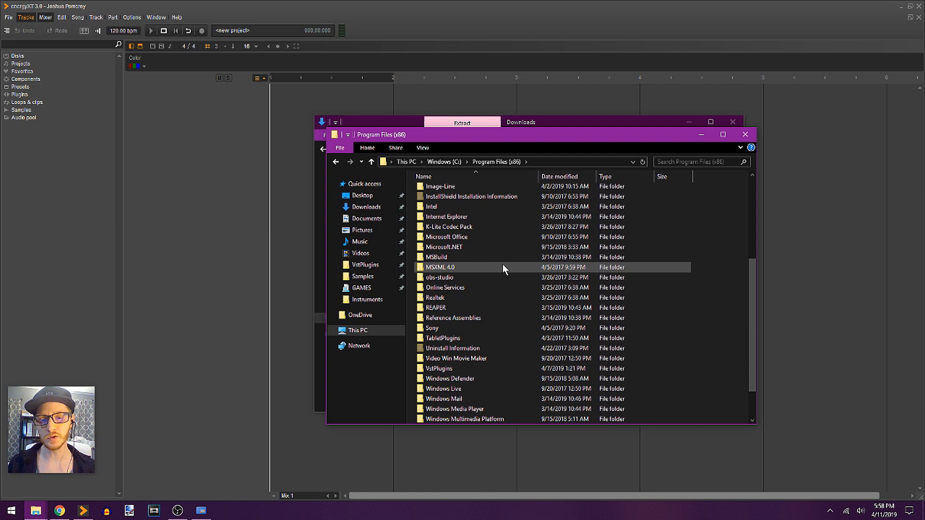
{"action": "scroll", "coordinate": [502, 269], "scroll_direction": "down", "scroll_amount": 1}
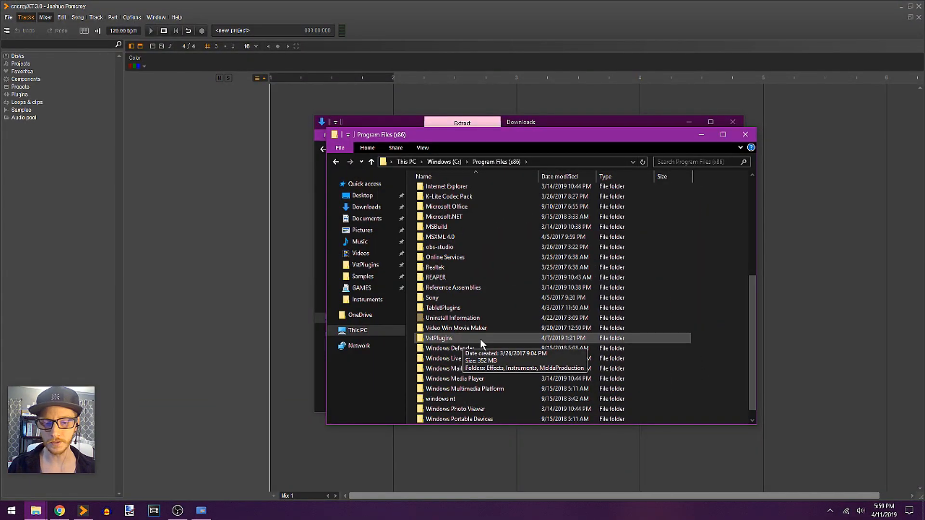
{"action": "left_click", "coordinate": [178, 513]}
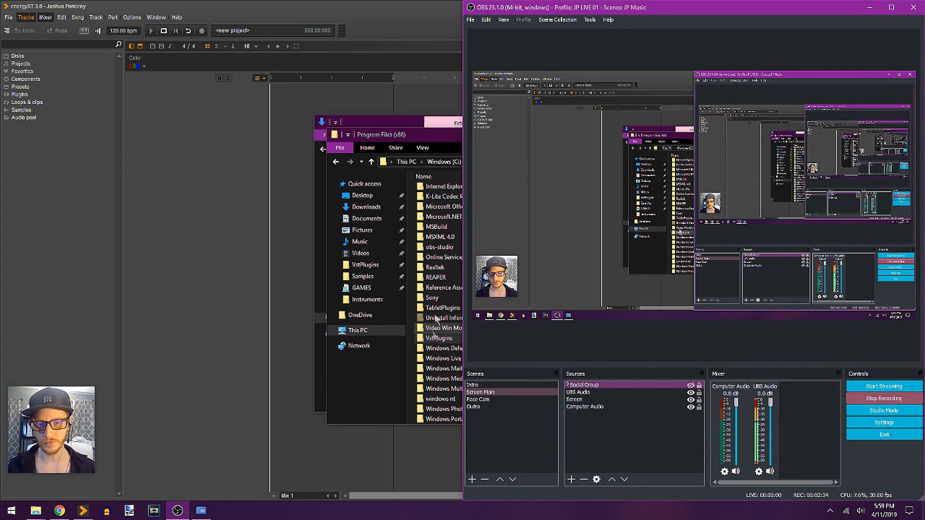
{"action": "left_click", "coordinate": [442, 137]}
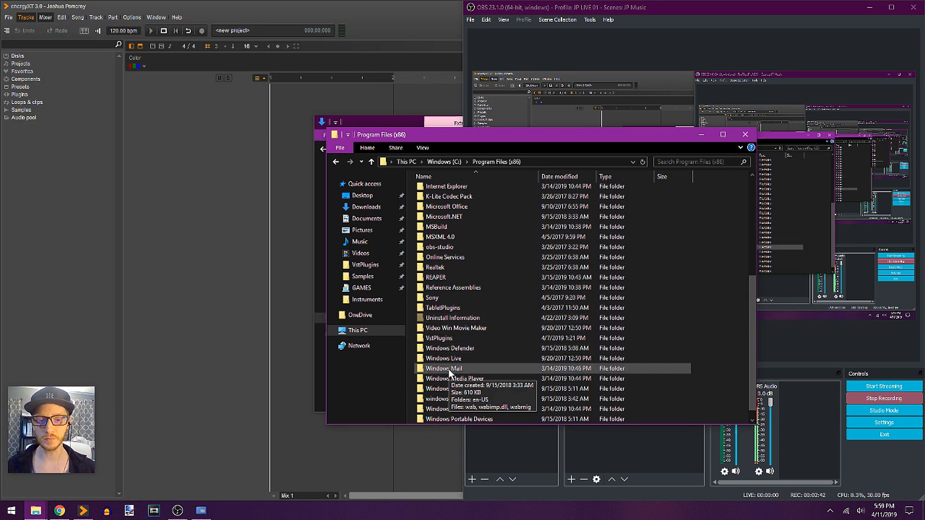
{"action": "left_click", "coordinate": [869, 8]}
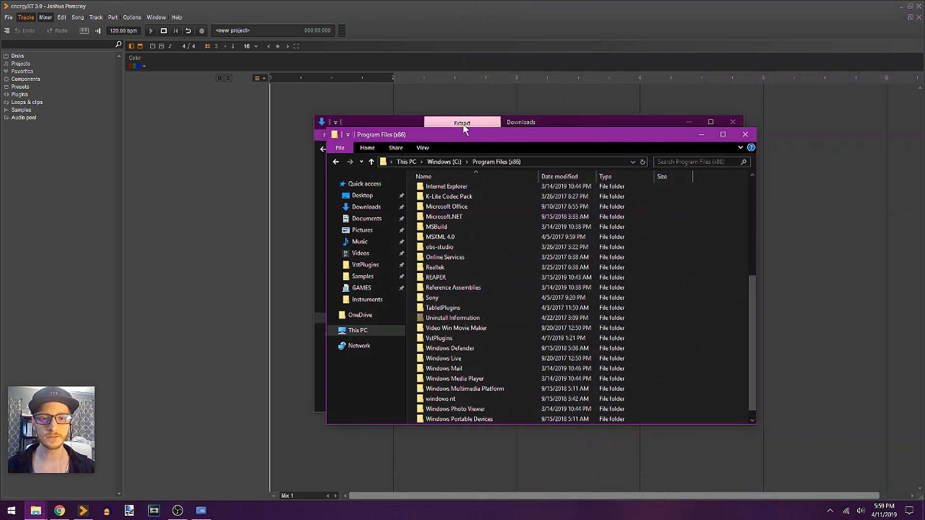
Open the VstPlugins folder inside Program Files (x86).
{"action": "left_click", "coordinate": [502, 337]}
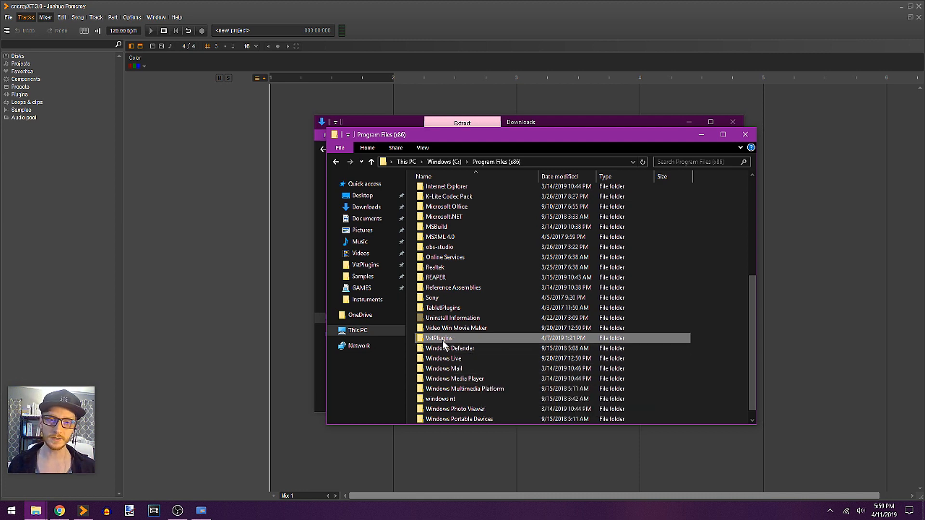
{"action": "mouse_move", "coordinate": [443, 342]}
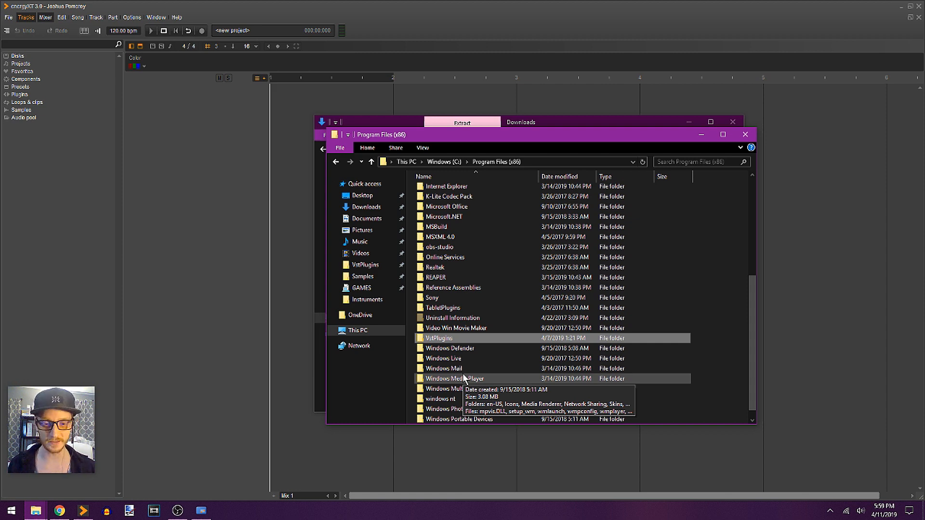
{"action": "double_click", "coordinate": [433, 338]}
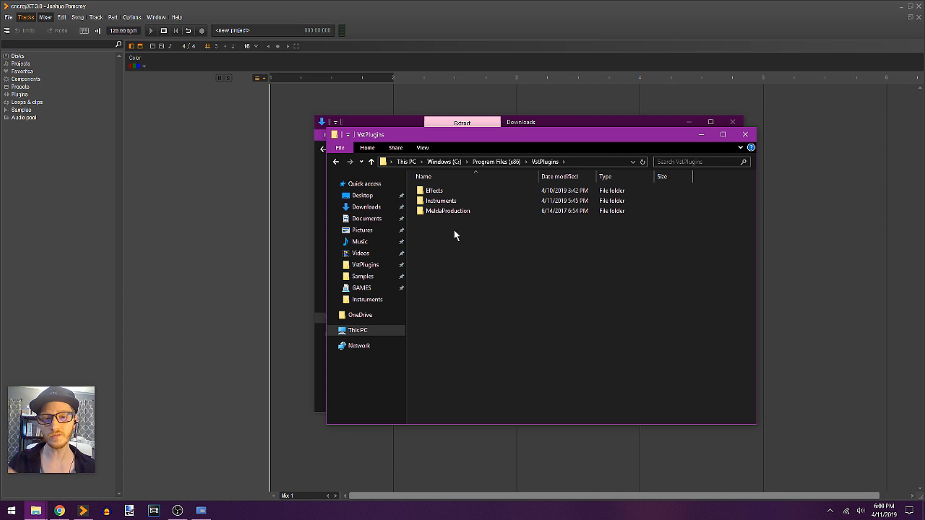
Examine the contents of the Effects, Instruments and MeldaProduction subfolders, returning to VstPlugins after each.
{"action": "left_click", "coordinate": [443, 192]}
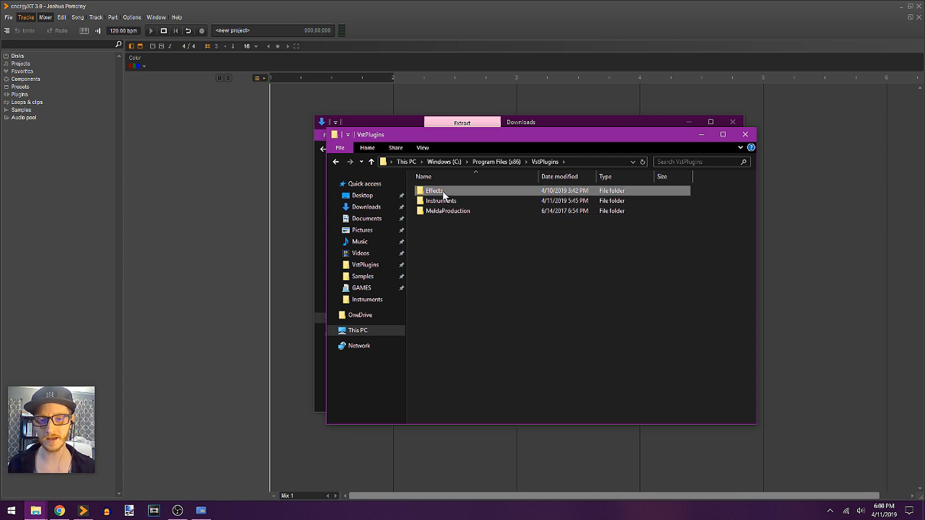
{"action": "double_click", "coordinate": [443, 192]}
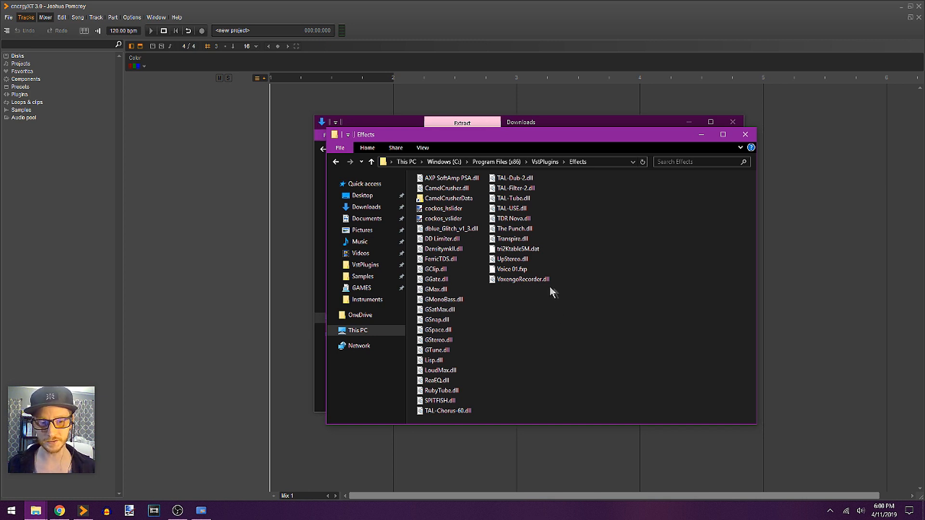
{"action": "left_click", "coordinate": [545, 162]}
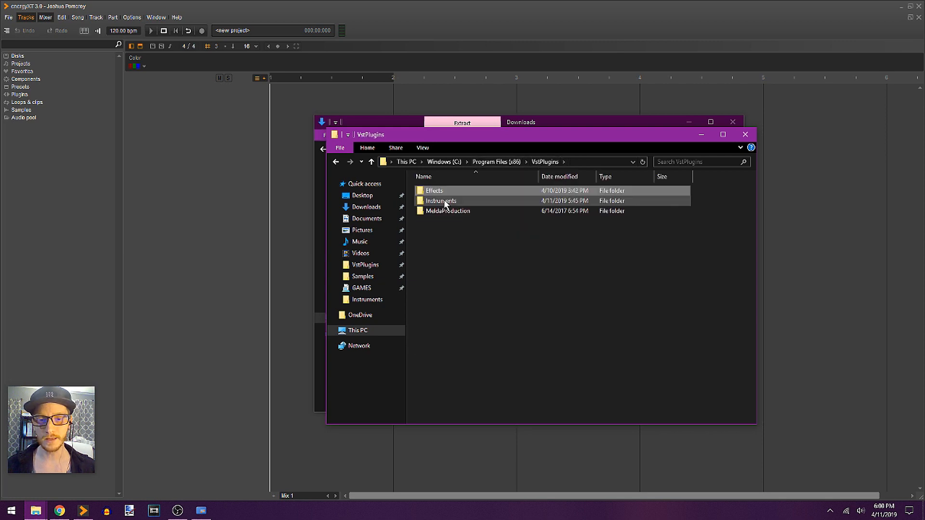
{"action": "double_click", "coordinate": [446, 201]}
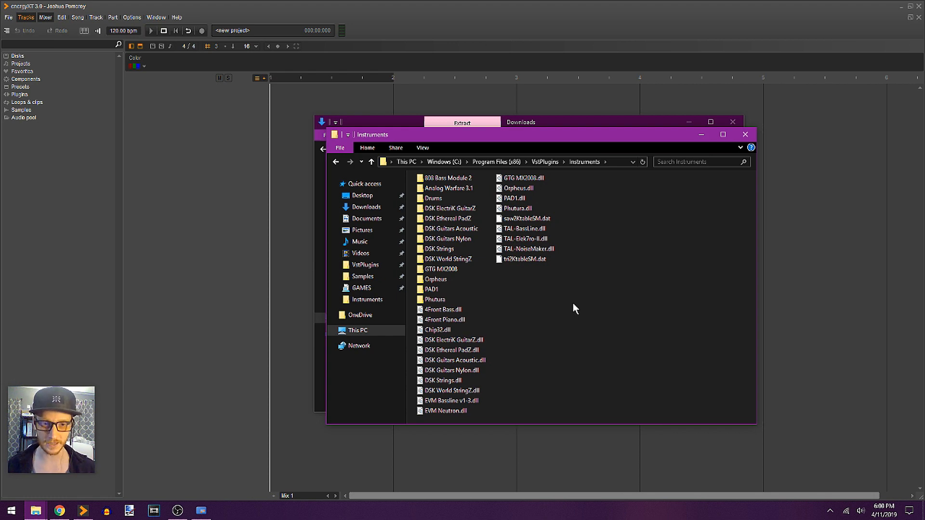
{"action": "left_click", "coordinate": [543, 161]}
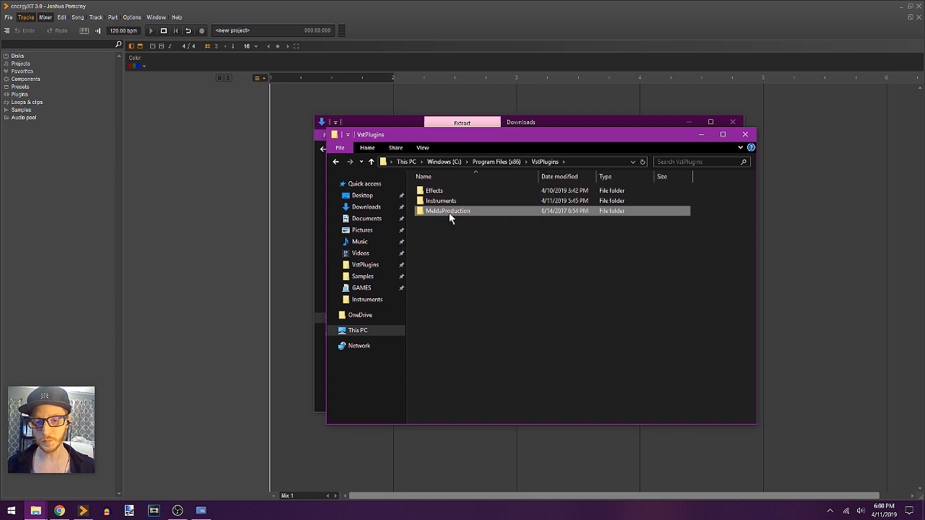
{"action": "double_click", "coordinate": [448, 213]}
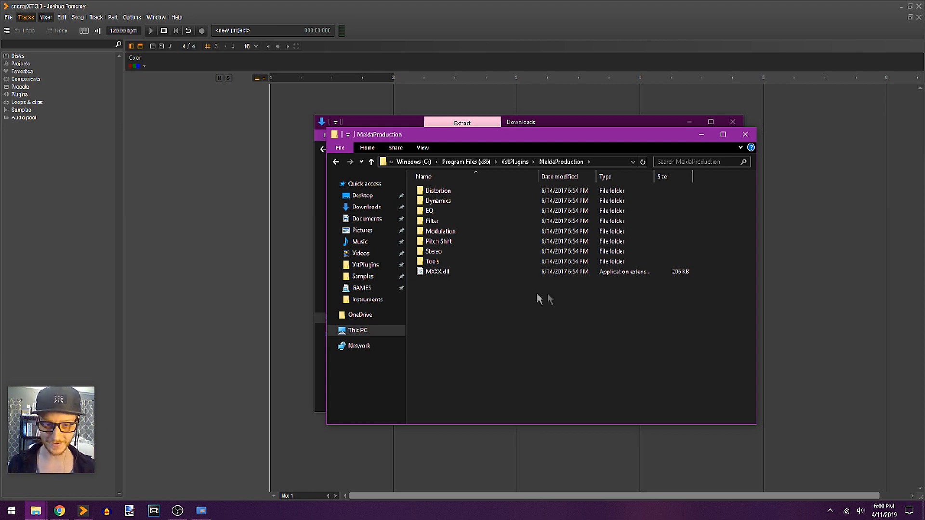
{"action": "left_click", "coordinate": [514, 162]}
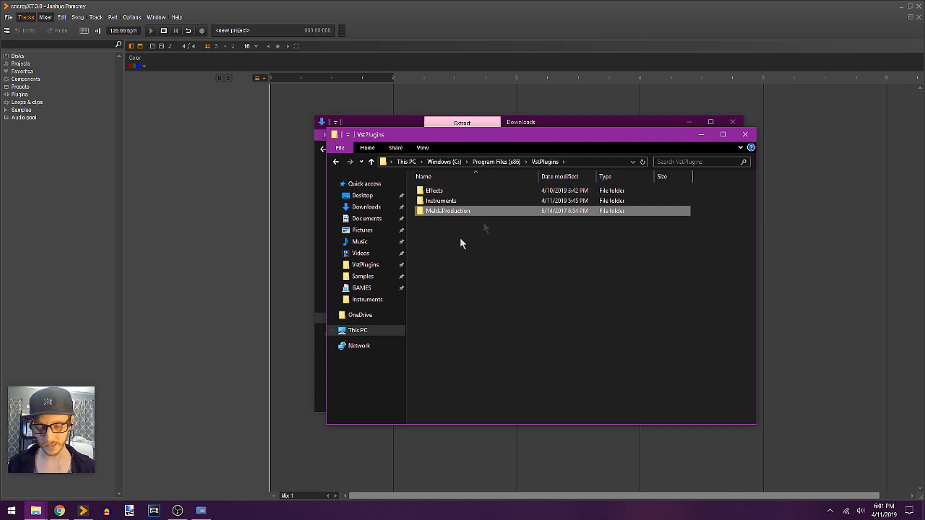
Return to energyXT's Setup window and start adding a plugin folder, browsing to Program Files (x86) on the C: drive.
{"action": "left_click", "coordinate": [238, 343]}
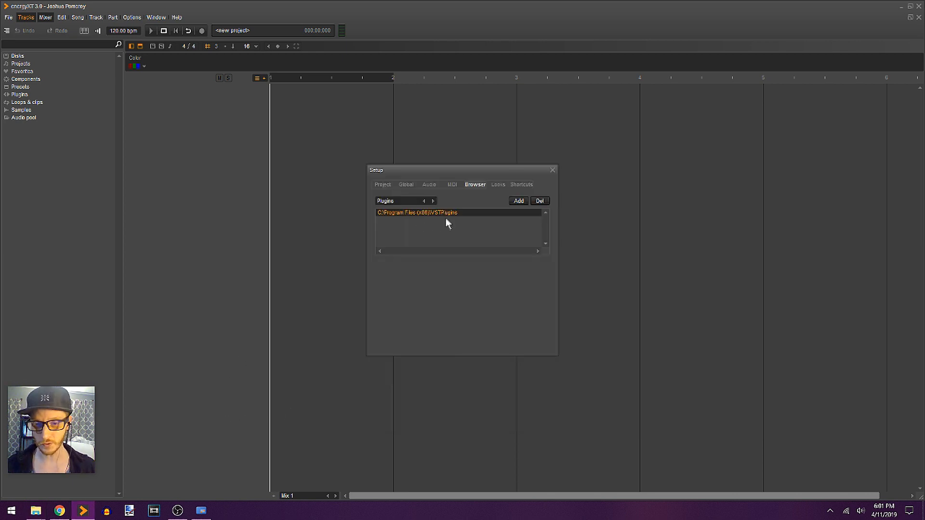
{"action": "left_click", "coordinate": [518, 201]}
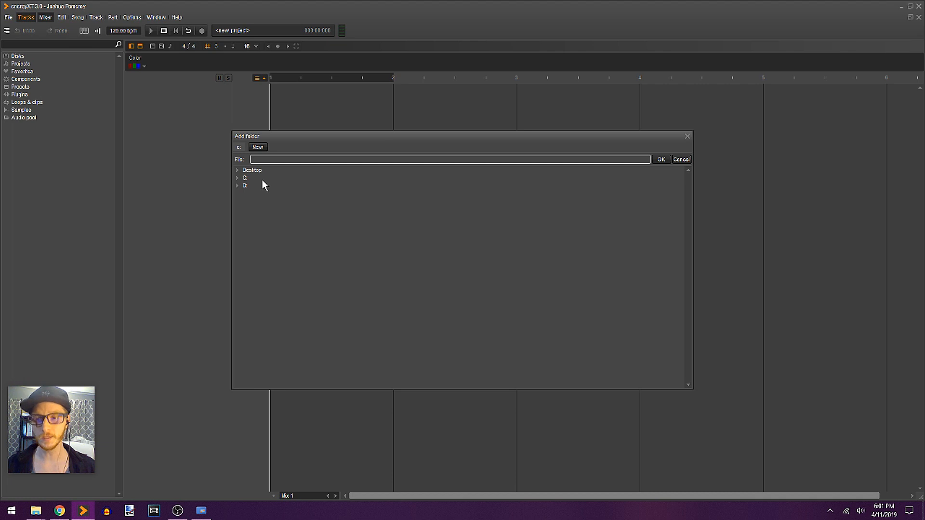
{"action": "left_click", "coordinate": [237, 178]}
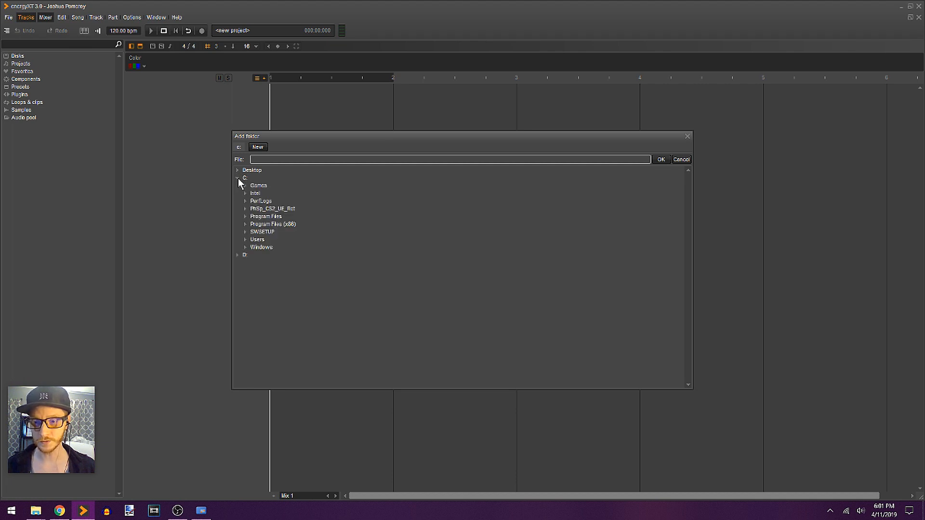
{"action": "double_click", "coordinate": [261, 224]}
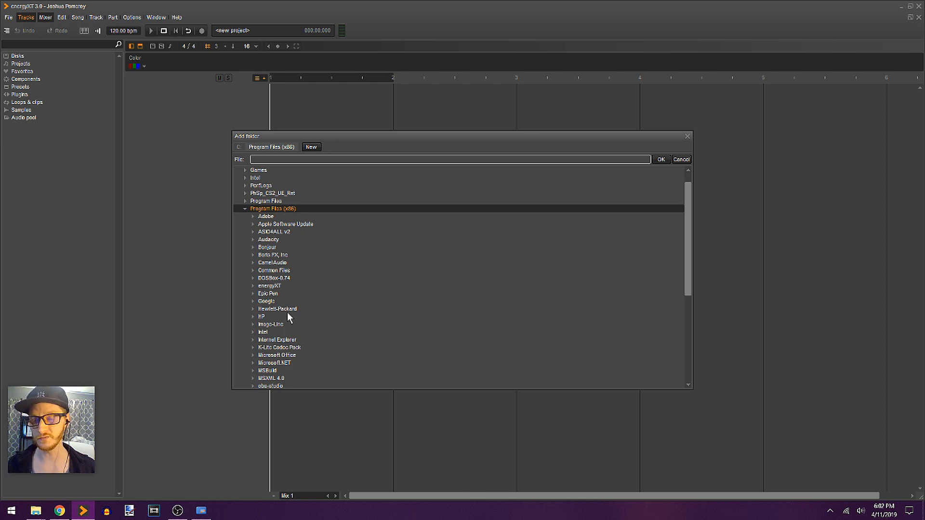
{"action": "scroll", "coordinate": [288, 313], "scroll_direction": "down", "scroll_amount": 2}
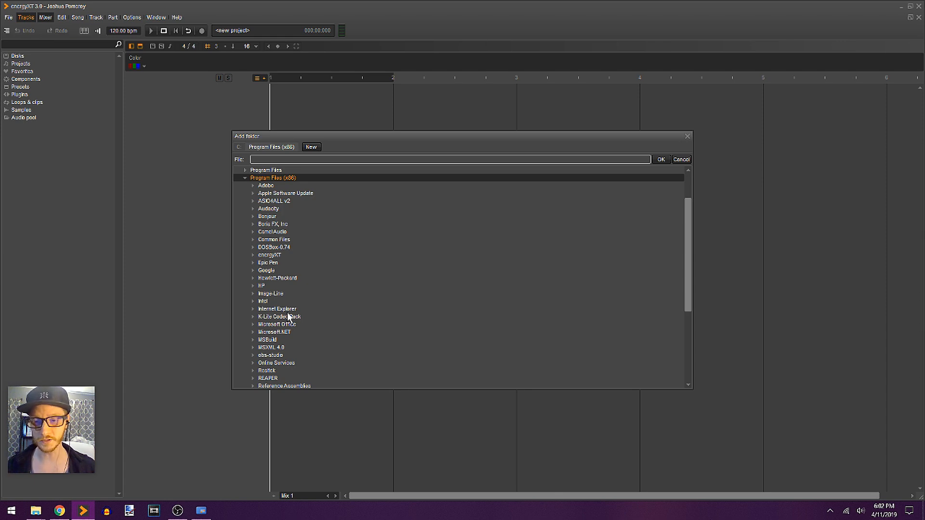
{"action": "scroll", "coordinate": [288, 313], "scroll_direction": "down", "scroll_amount": 7}
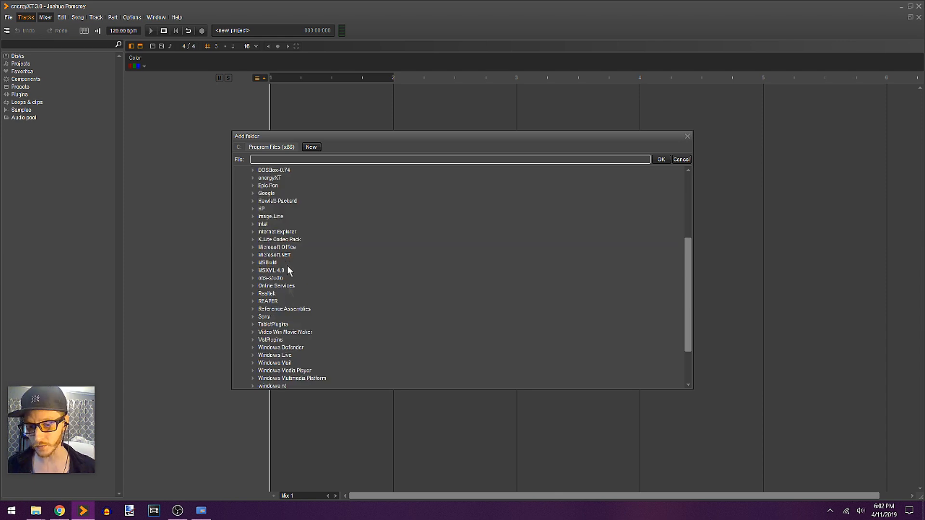
Choose the VstPlugins folder as the plugin path, confirm it and close the Setup window.
{"action": "left_click", "coordinate": [273, 310]}
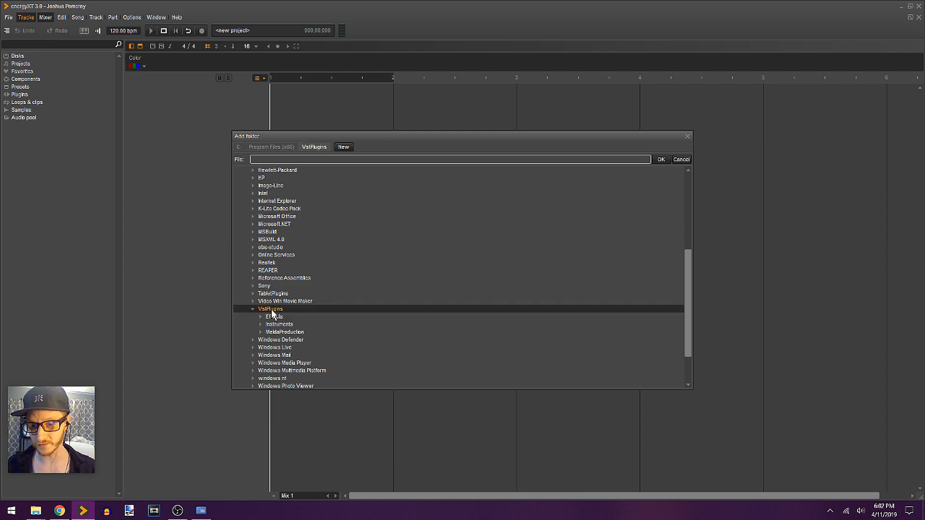
{"action": "left_click", "coordinate": [272, 309]}
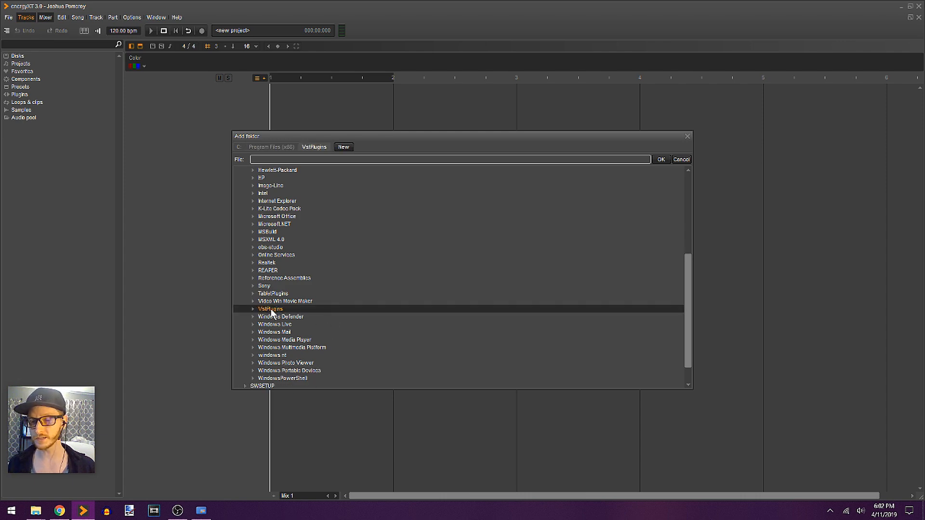
{"action": "left_click", "coordinate": [272, 309]}
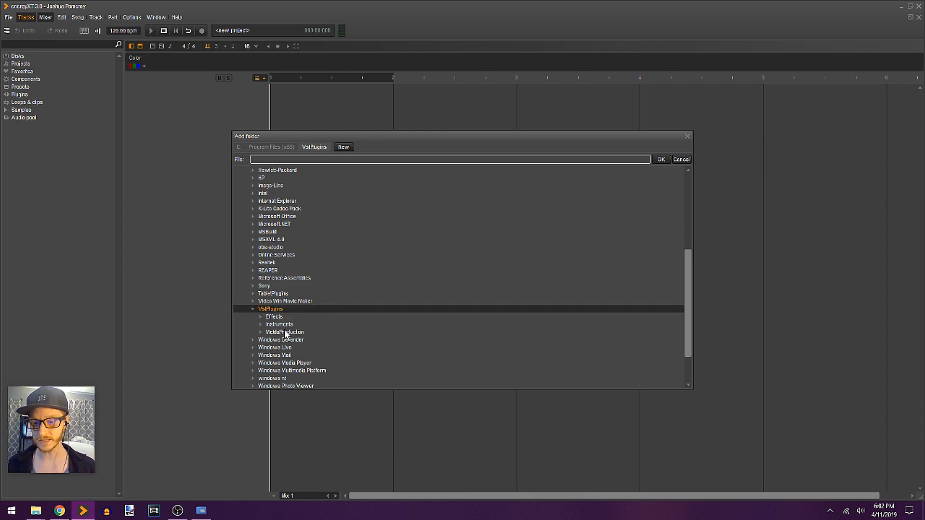
{"action": "left_click", "coordinate": [661, 160]}
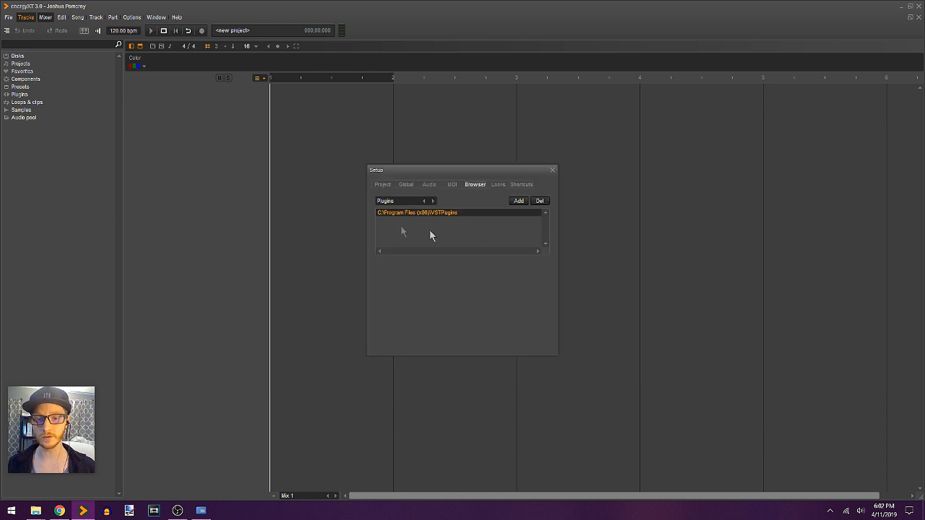
{"action": "left_click", "coordinate": [553, 170]}
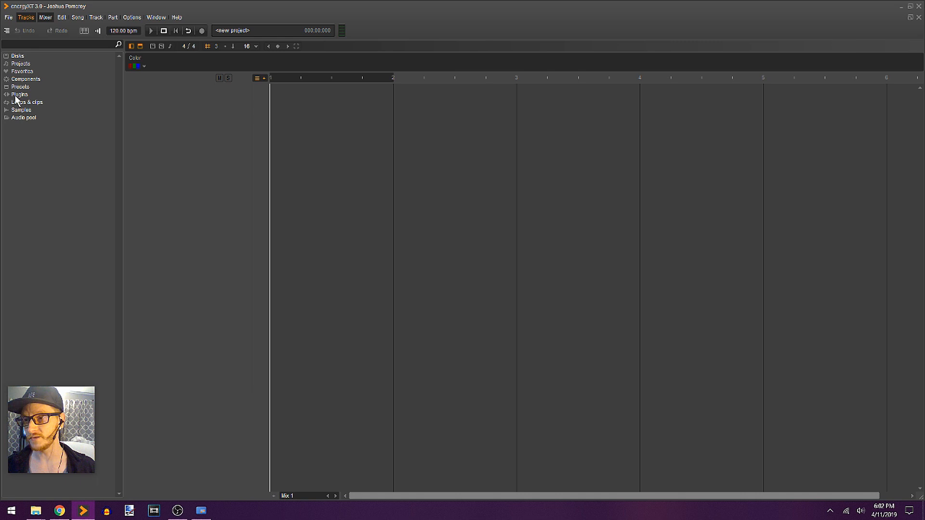
Expand Plugins in the browser and examine its Effects, Instruments and MeldaProduction folders, collapsing the subfolders again.
{"action": "left_click", "coordinate": [19, 95]}
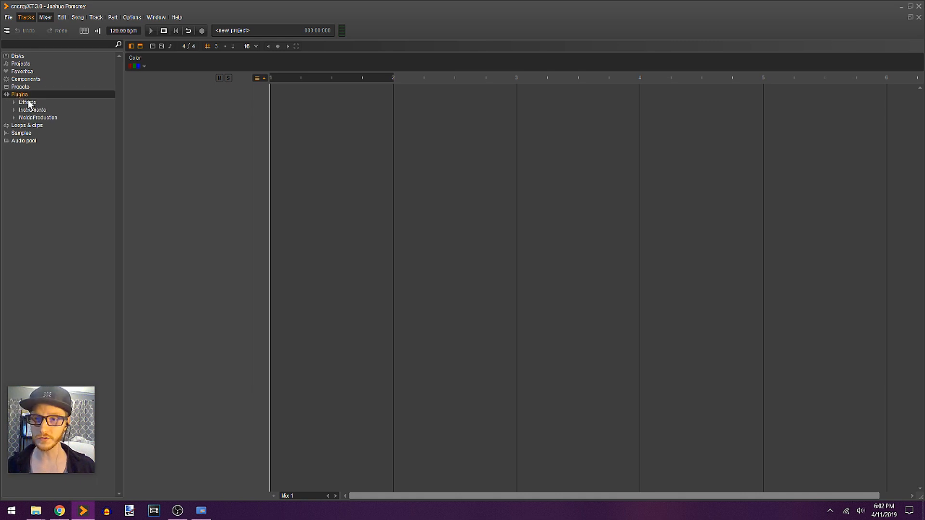
{"action": "left_click", "coordinate": [29, 102]}
{"action": "left_click", "coordinate": [29, 102]}
{"action": "left_click", "coordinate": [31, 118]}
{"action": "left_click", "coordinate": [32, 110]}
{"action": "left_click", "coordinate": [30, 102]}
{"action": "left_click", "coordinate": [31, 110]}
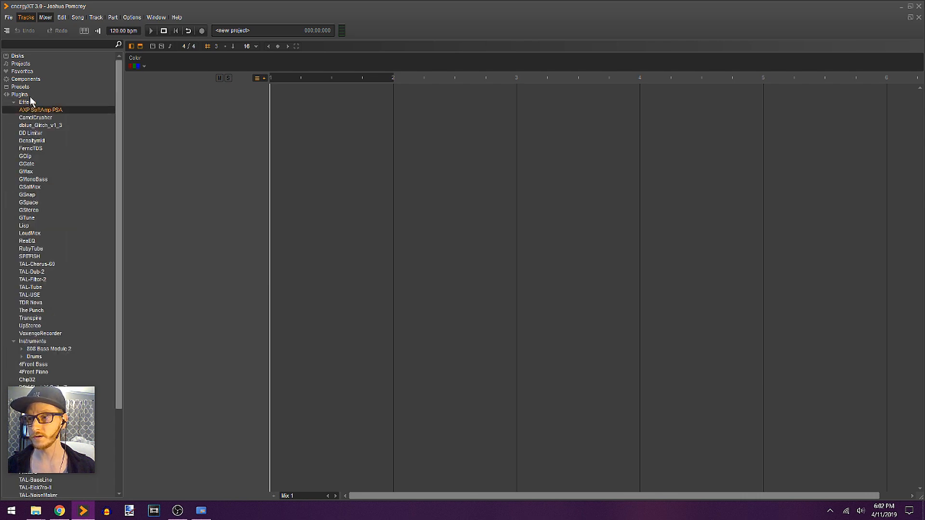
{"action": "left_click", "coordinate": [31, 102]}
{"action": "left_click", "coordinate": [32, 110]}
{"action": "left_click", "coordinate": [34, 118]}
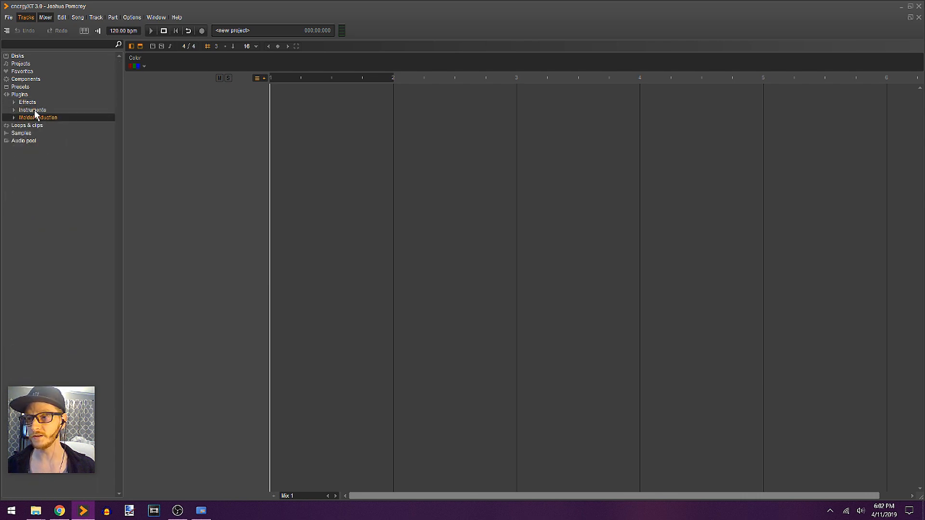
Load Chip32 from the Instruments plugin folder onto a new instrument track and open its plugin window.
{"action": "left_click", "coordinate": [34, 110]}
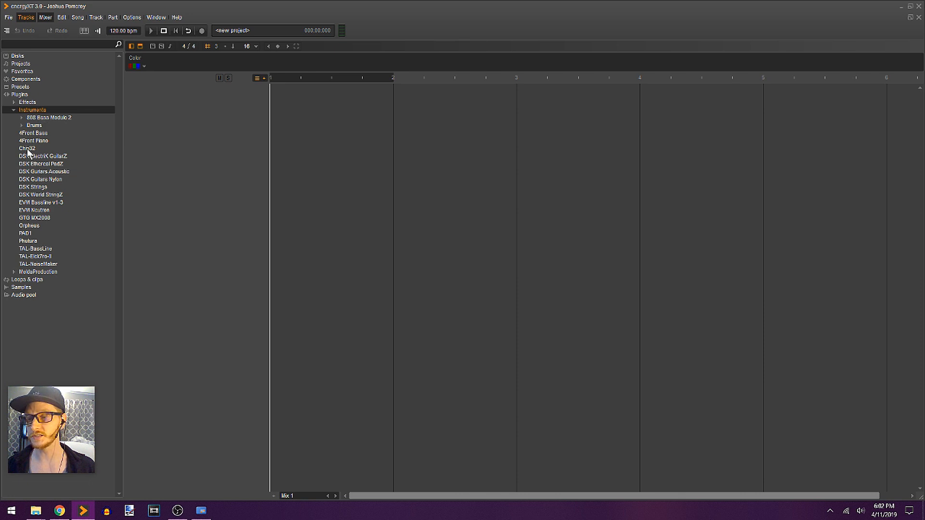
{"action": "left_click_drag", "start_coordinate": [28, 149], "coordinate": [257, 98]}
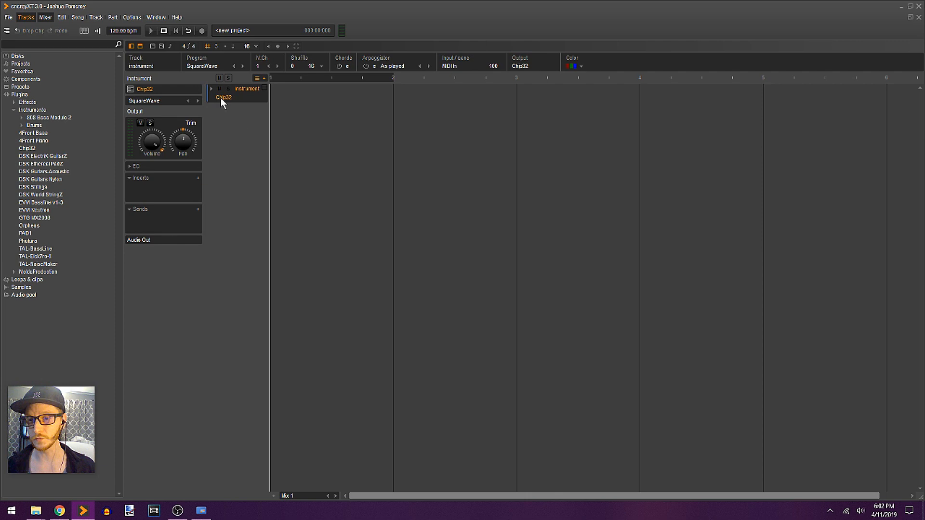
{"action": "left_click", "coordinate": [222, 98]}
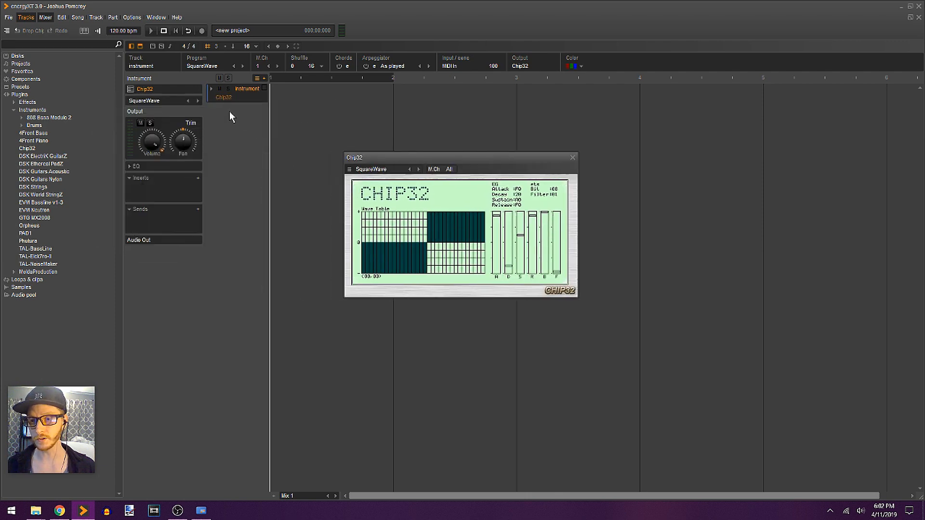
Expand the Chip32 instrument track to show its piano roll, and close and reopen the plugin window.
{"action": "left_click", "coordinate": [211, 90]}
{"action": "left_click", "coordinate": [222, 97]}
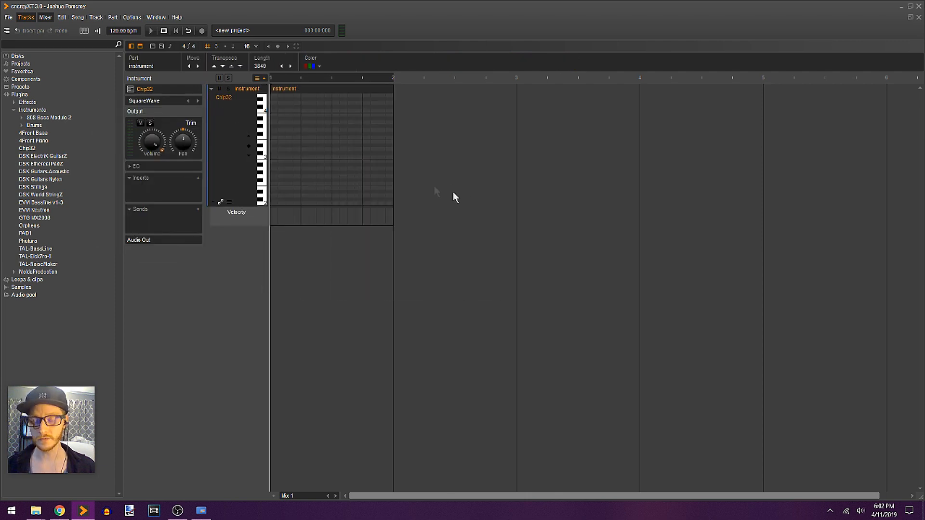
{"action": "left_click", "coordinate": [222, 98]}
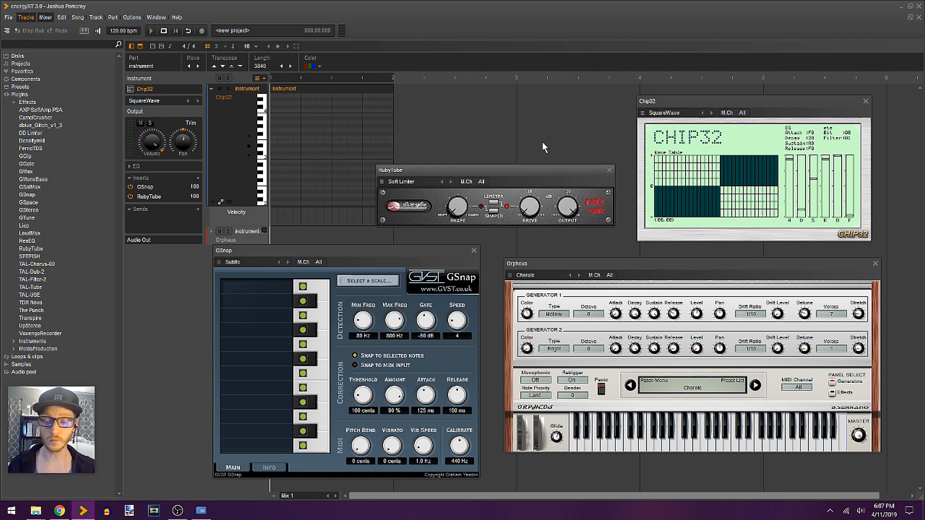
Switch to Chrome, go to vst4free.com and open its Midi VST category.
{"action": "left_click", "coordinate": [61, 511]}
{"action": "left_click", "coordinate": [138, 25]}
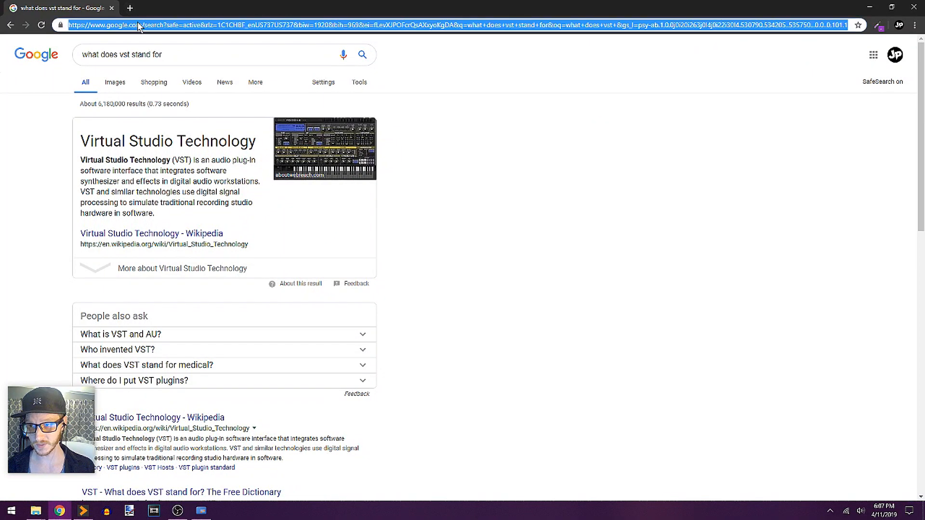
{"action": "type", "text": "vst4"}
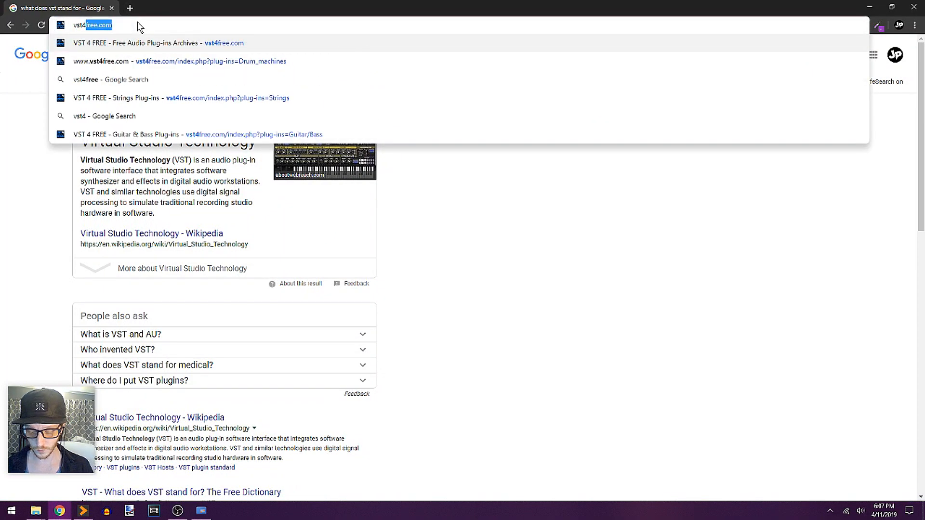
{"action": "type", "text": "free"}
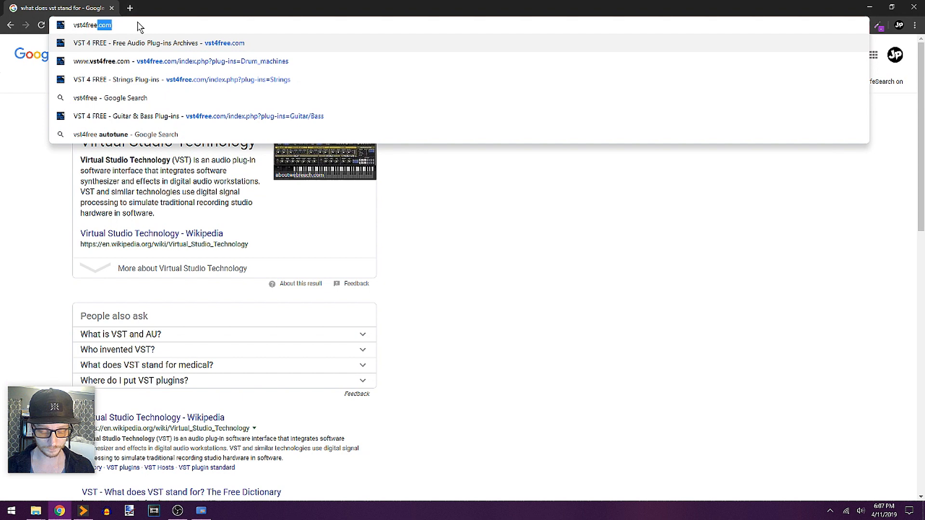
{"action": "key", "text": "Return"}
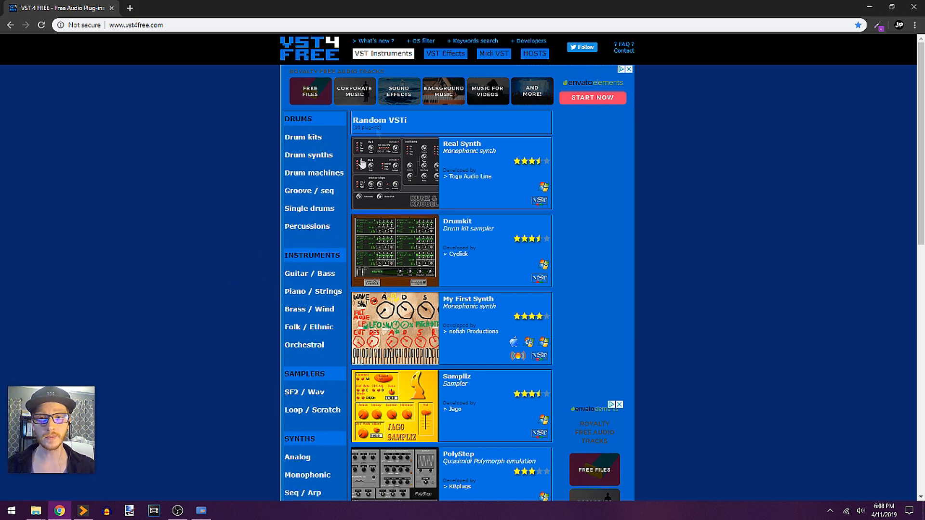
{"action": "left_click", "coordinate": [493, 54]}
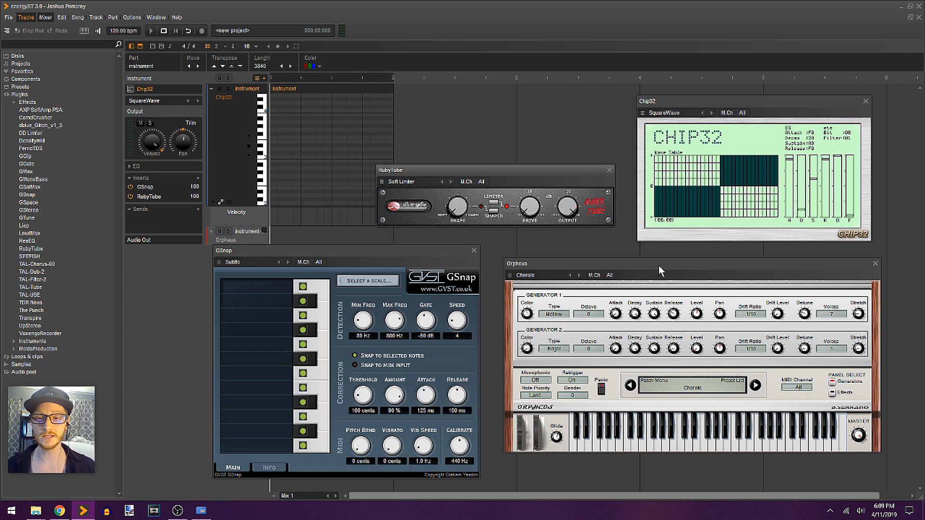
Move the Orpheus plugin window slightly down and to the left.
{"action": "left_click_drag", "start_coordinate": [658, 265], "coordinate": [651, 269]}
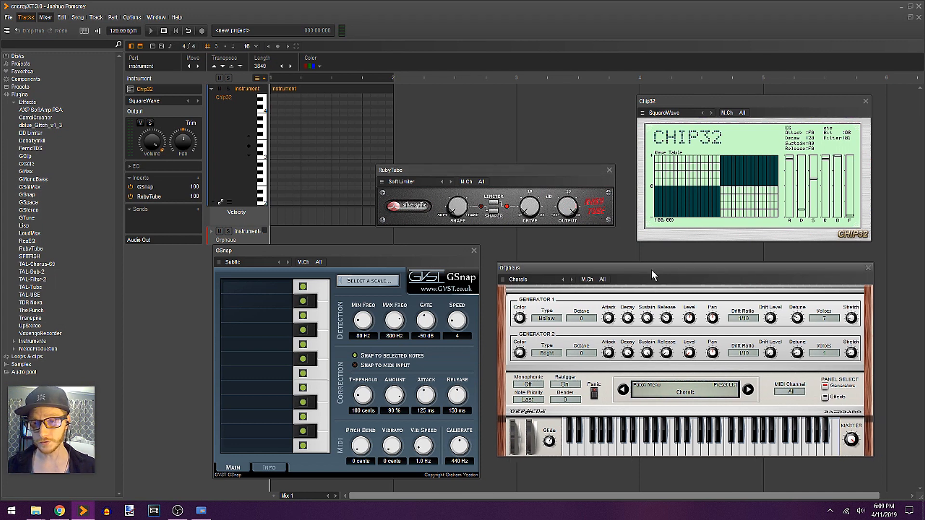